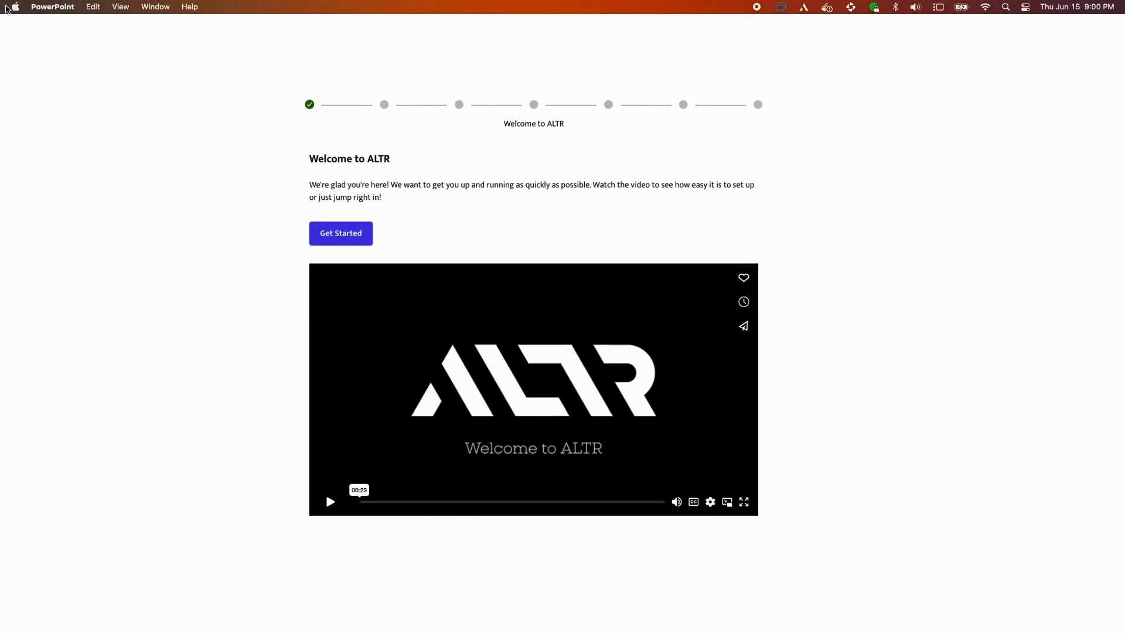
key(Right)
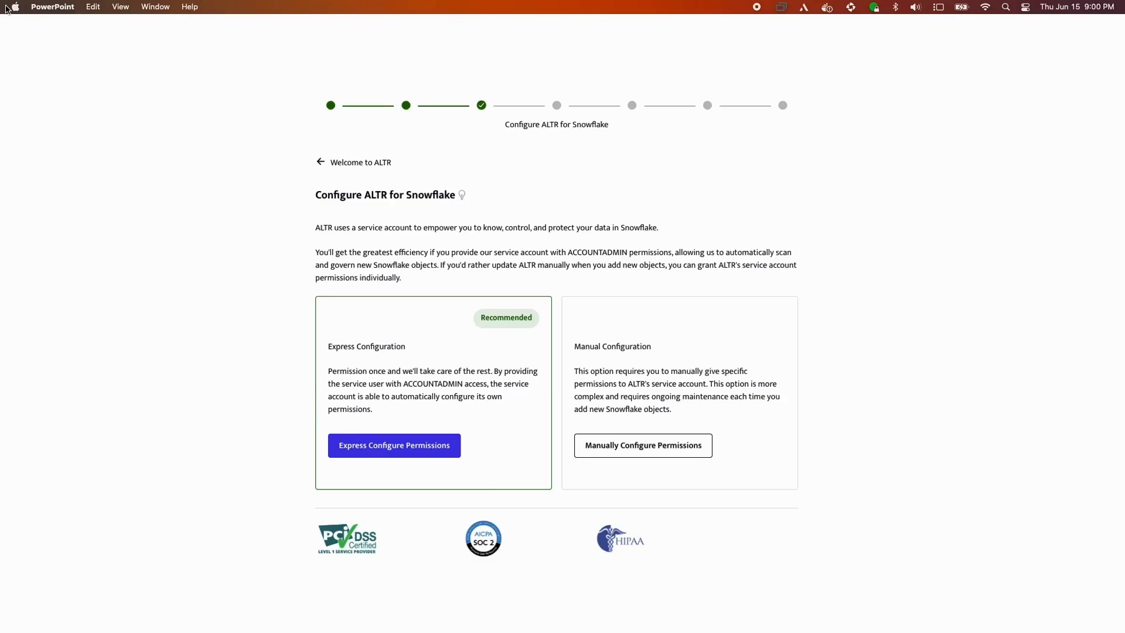
key(Right)
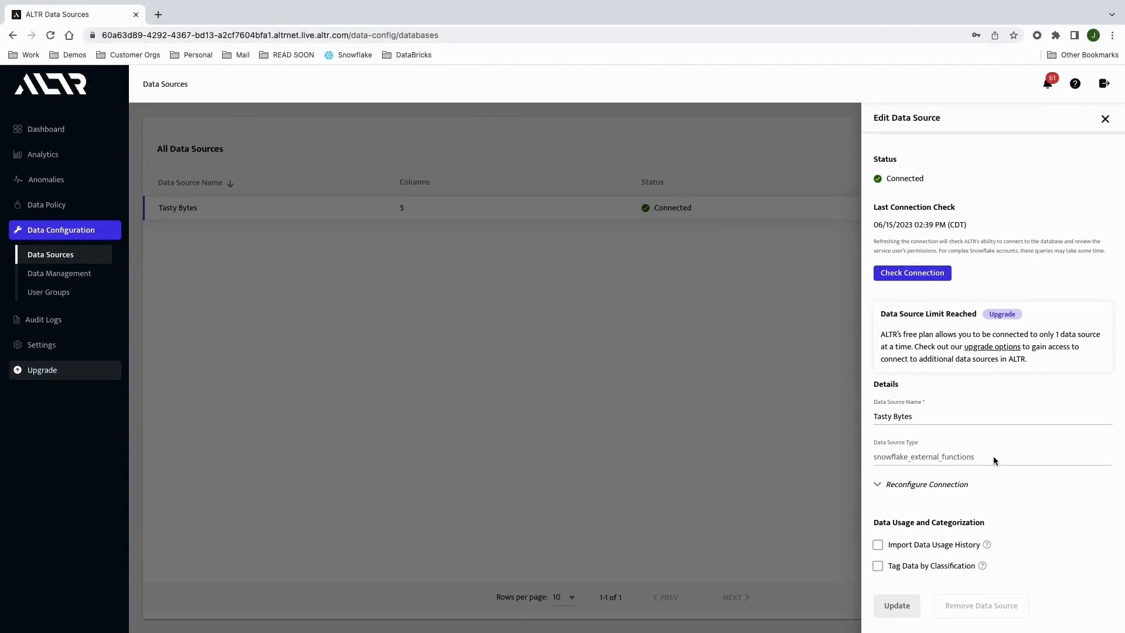
Step: Turn on tagging data by classification for the Tasty Bytes data source and open the tag type choices
click(878, 566)
scroll(1034, 554, down, 1)
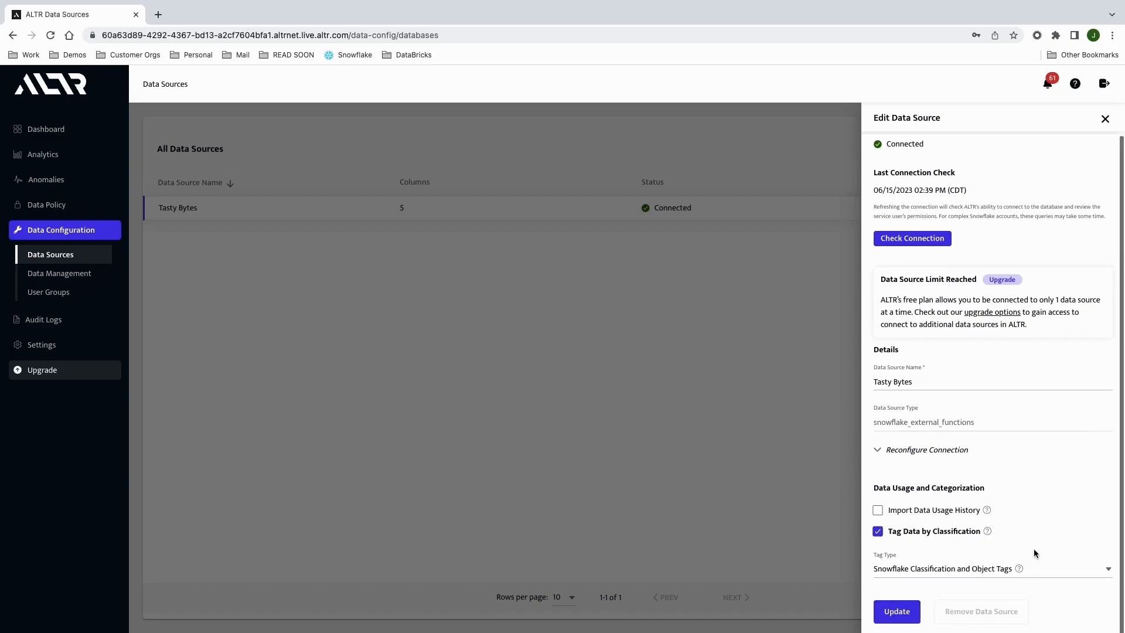
click(1108, 566)
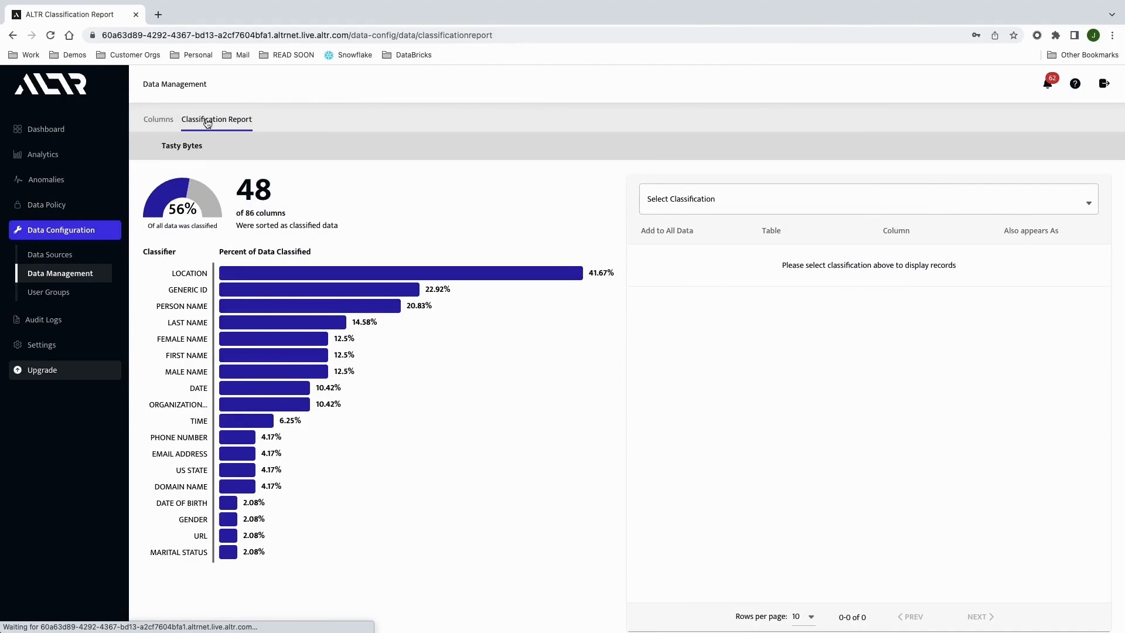
Step: Select the PERSON NAME classifier in the Tasty Bytes classification report
click(277, 312)
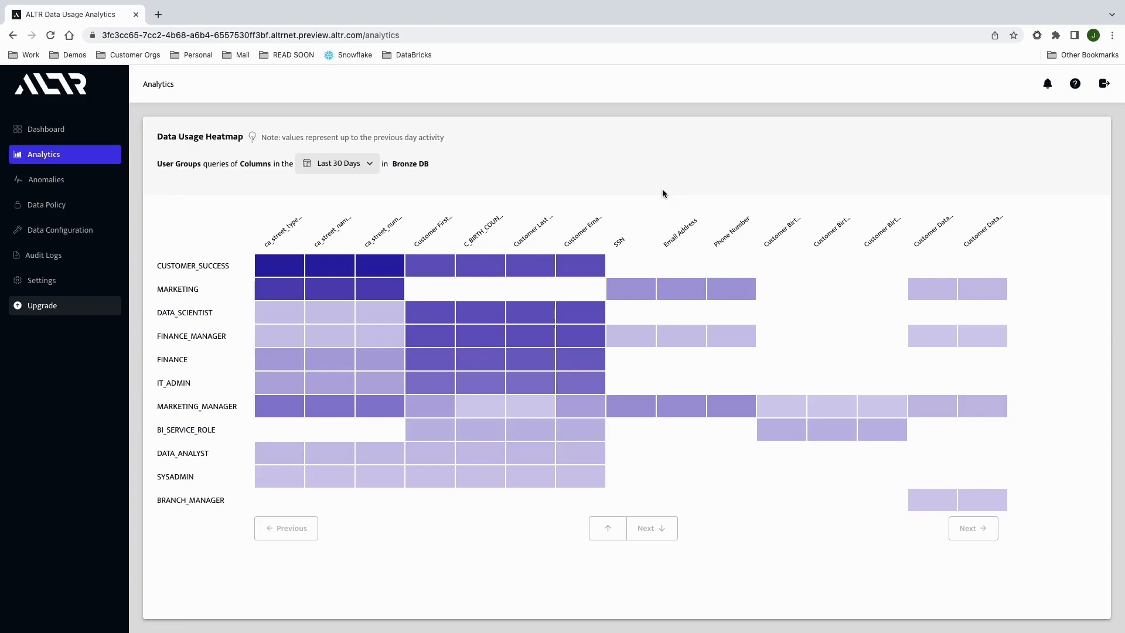
Step: Compare MARKETING and FINANCE_MANAGER access to Email Address in the usage heatmap, and open the FINANCE_MANAGER usage details
mouse_move(663, 284)
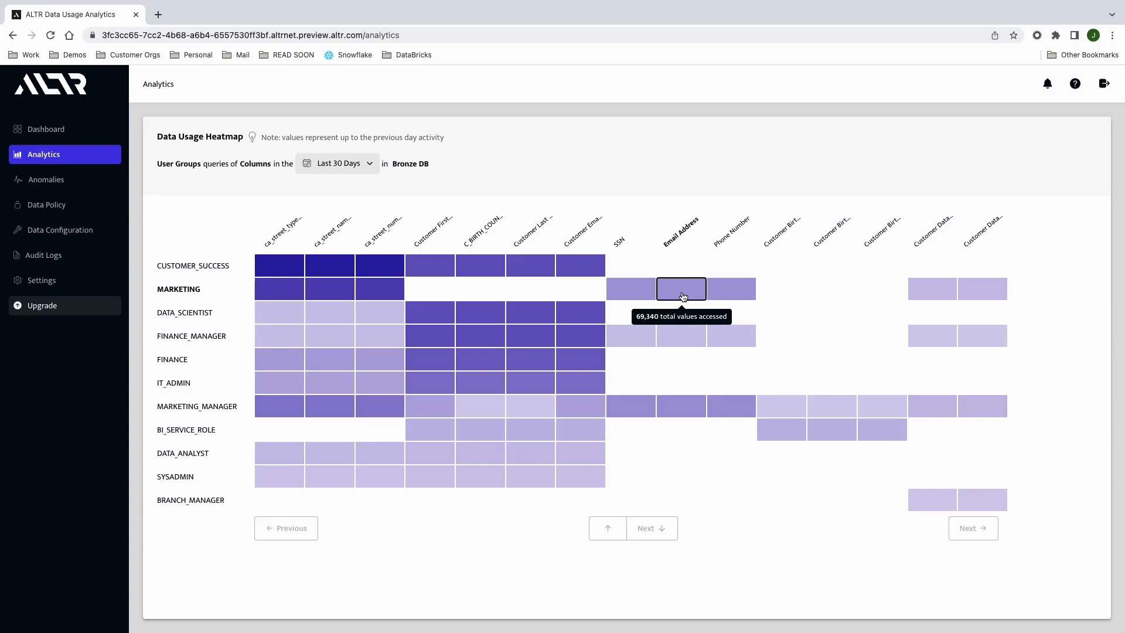
mouse_move(687, 344)
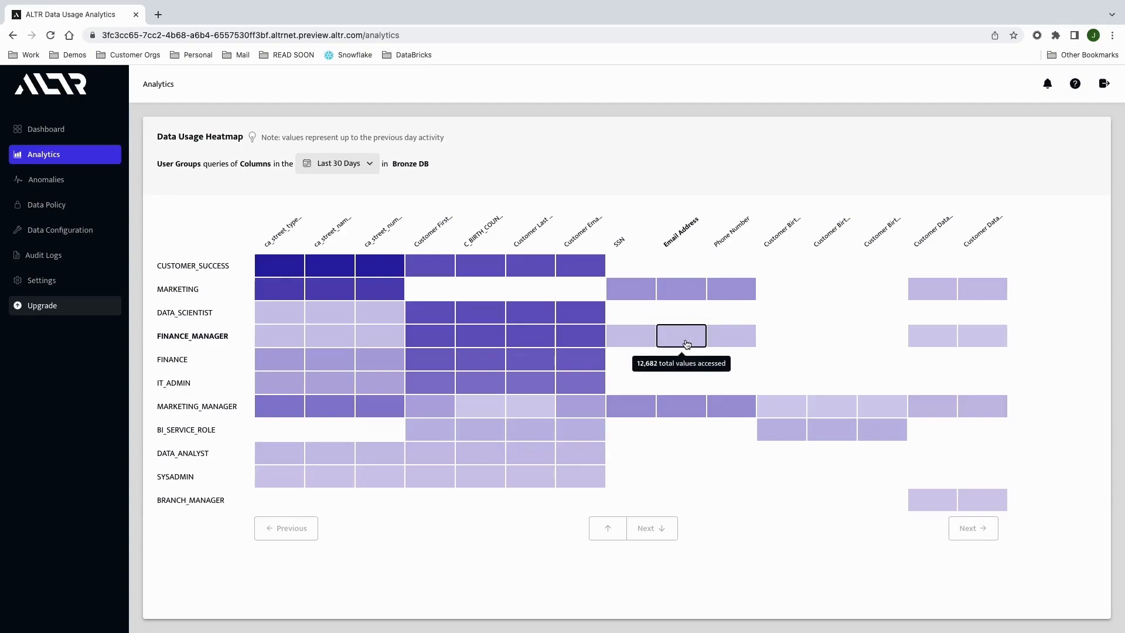
click(685, 340)
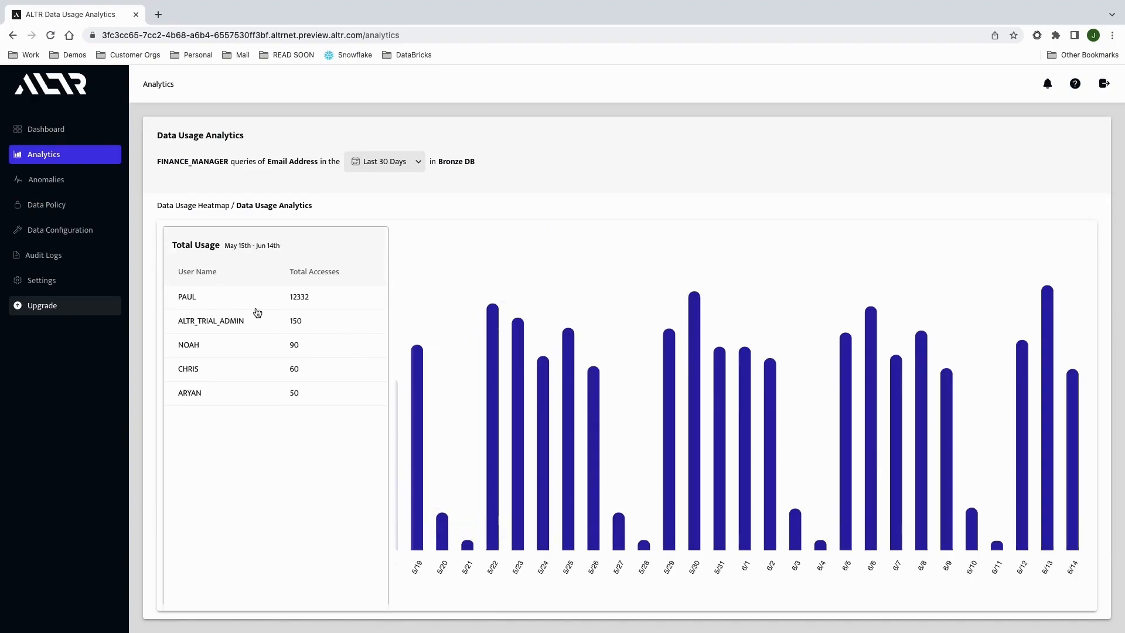
Step: View the daily access chart for each of the first three users in the Total Usage list
click(215, 302)
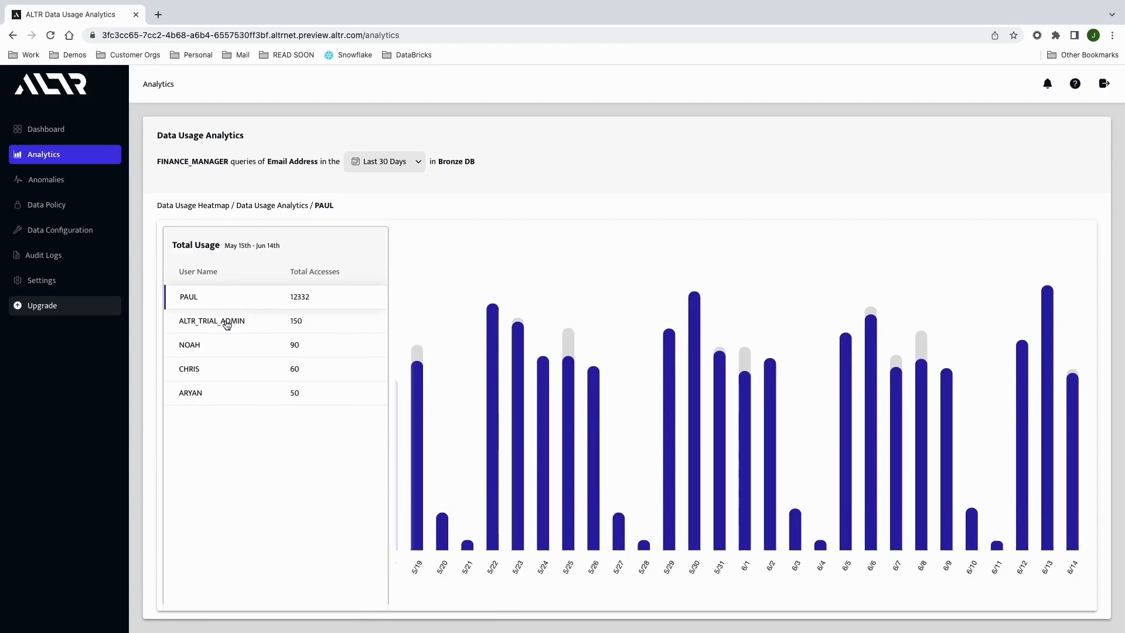
click(226, 325)
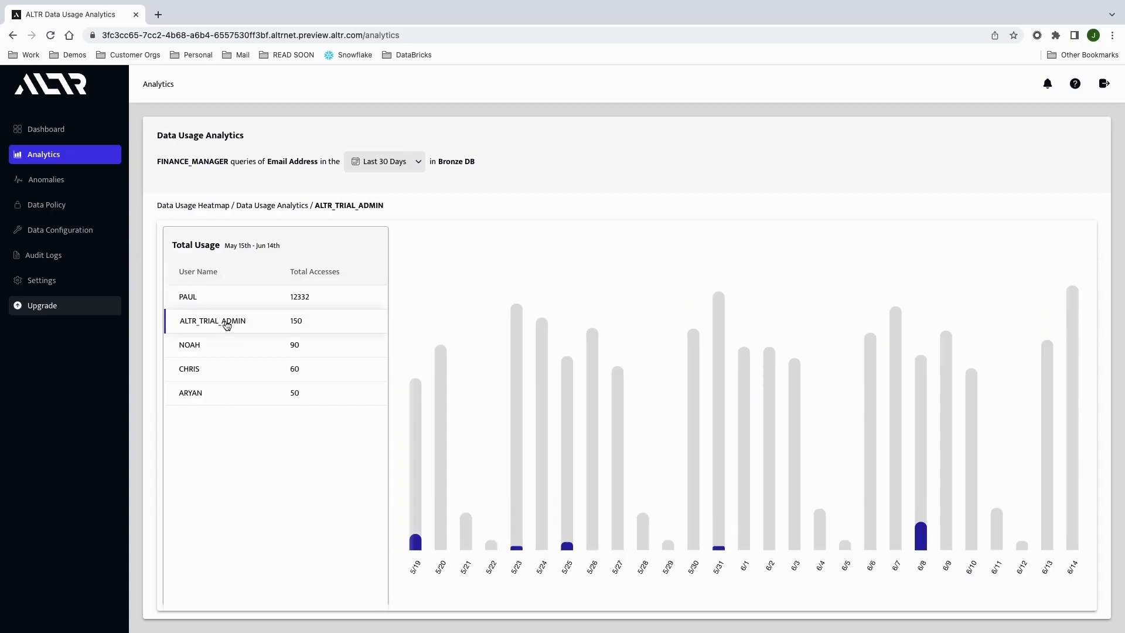
click(222, 352)
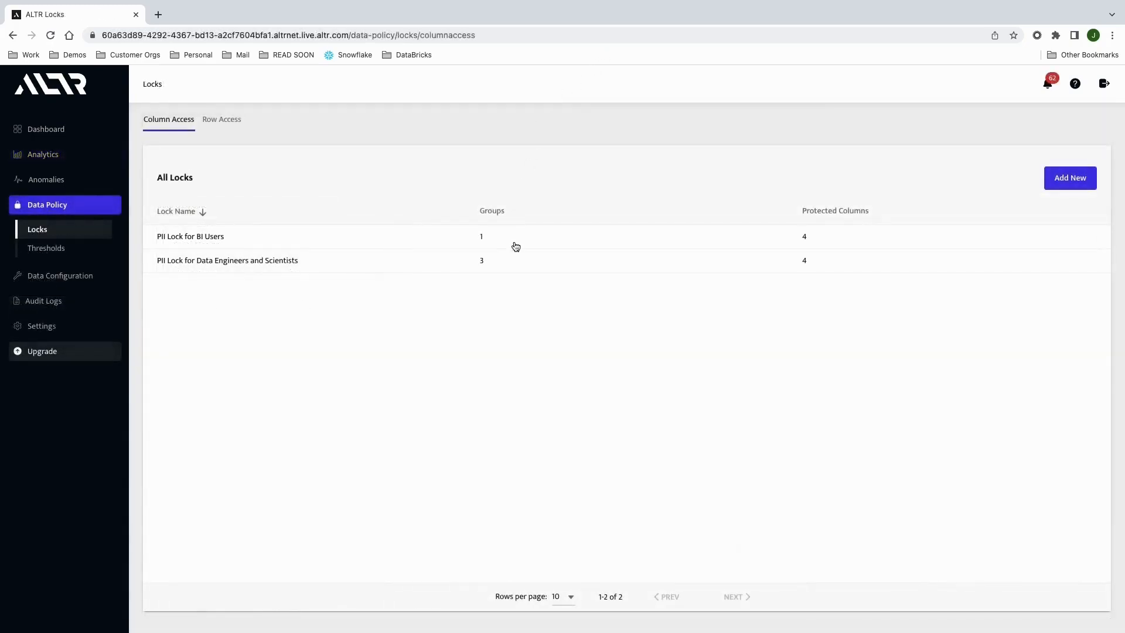
Step: Look at the settings of the PII Lock for BI Users column lock and close it
click(511, 242)
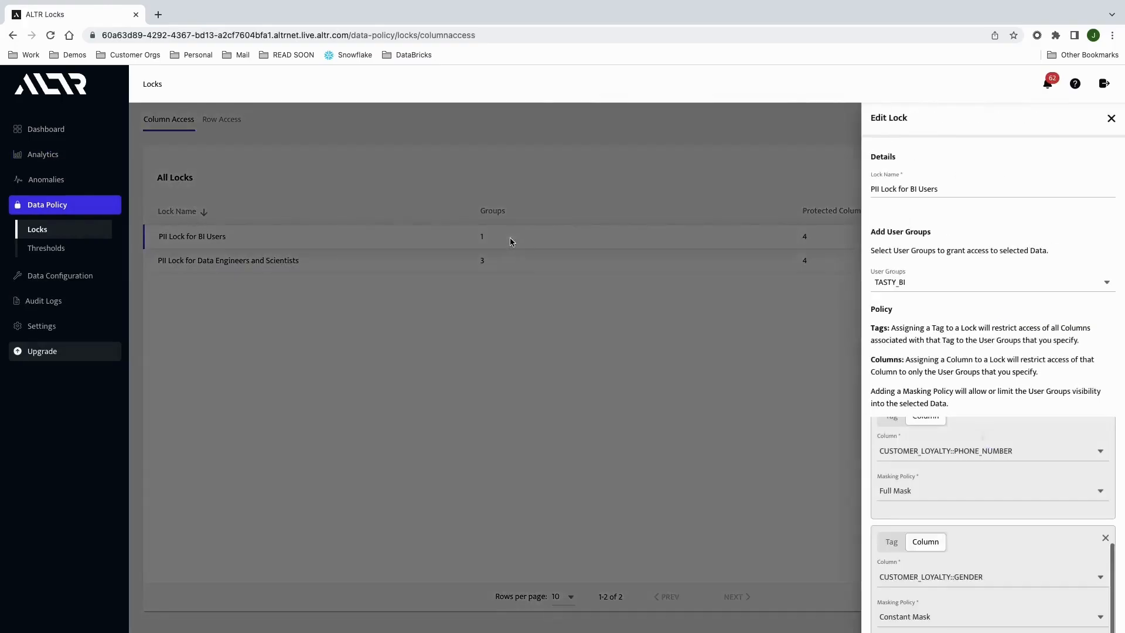
click(510, 264)
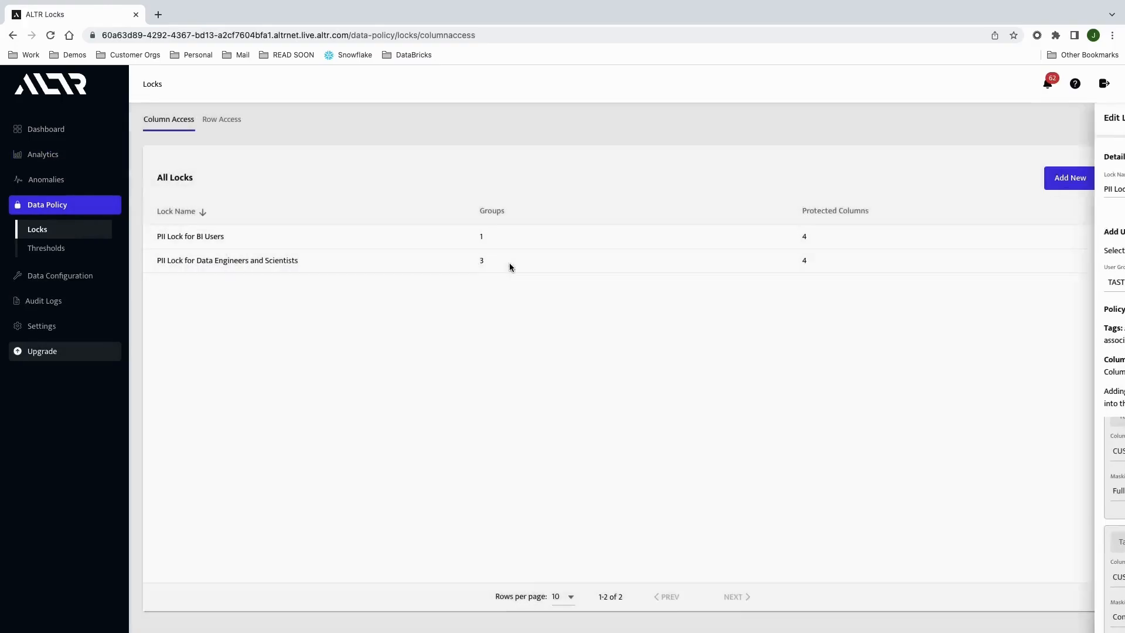
Step: Review the column masking policies and user groups of the PII Lock for Data Engineers and Scientists
click(509, 266)
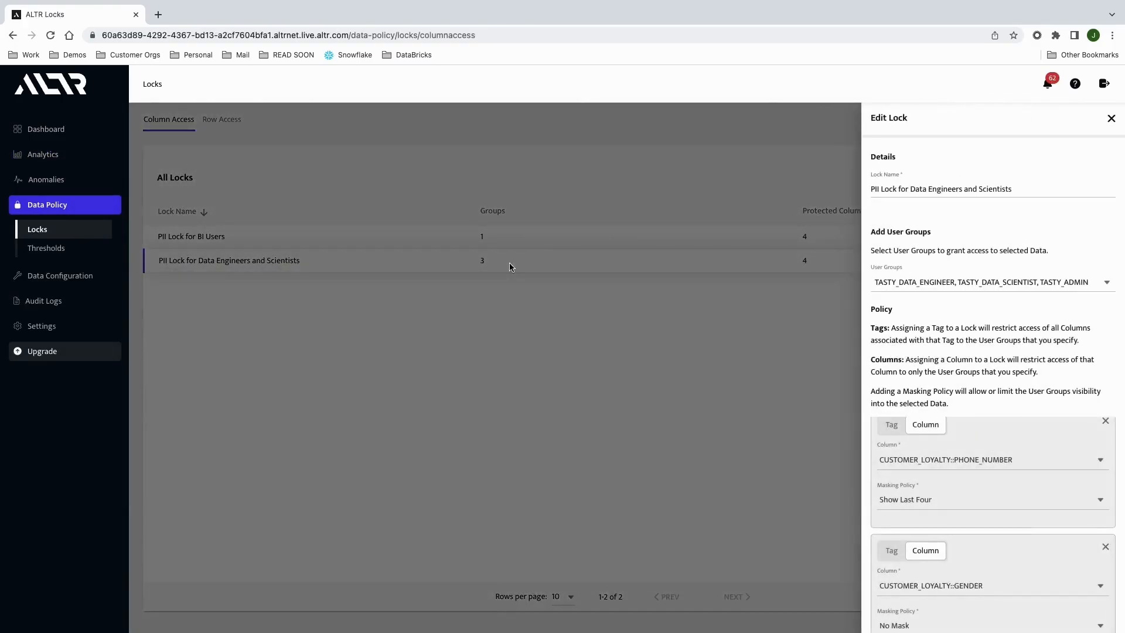
scroll(1046, 476, up, 3)
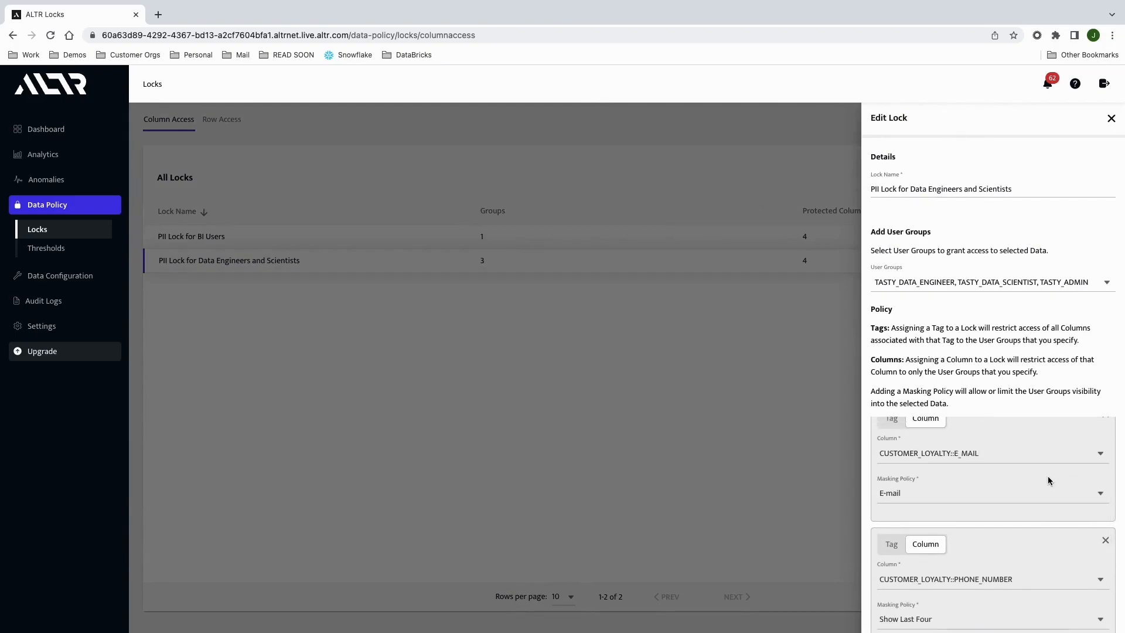
scroll(1048, 476, down, 5)
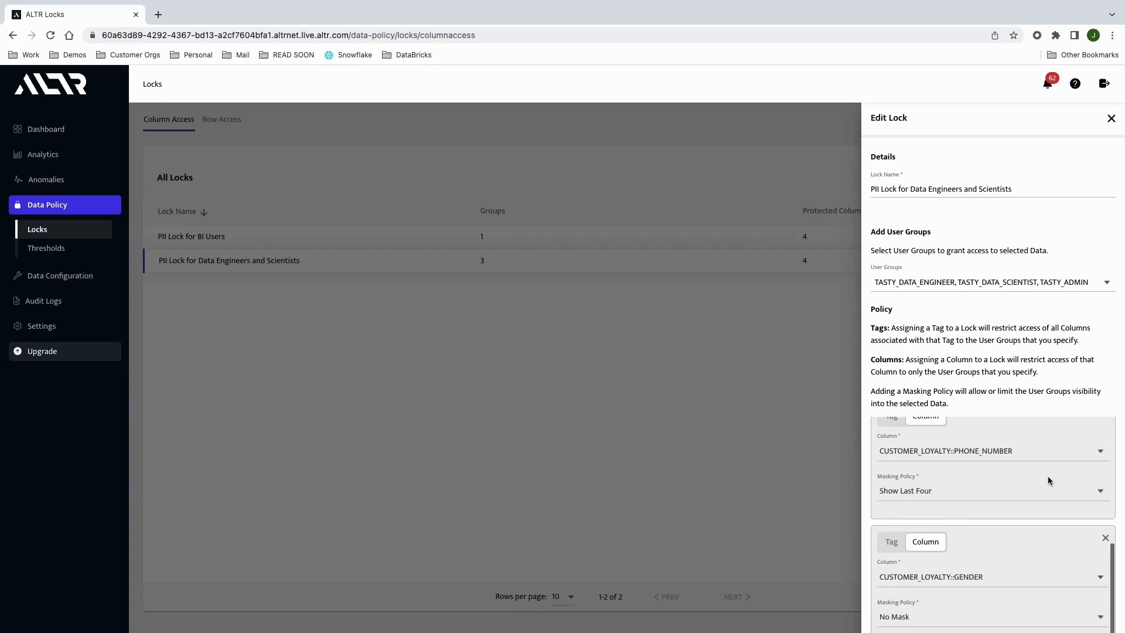
scroll(1047, 475, up, 5)
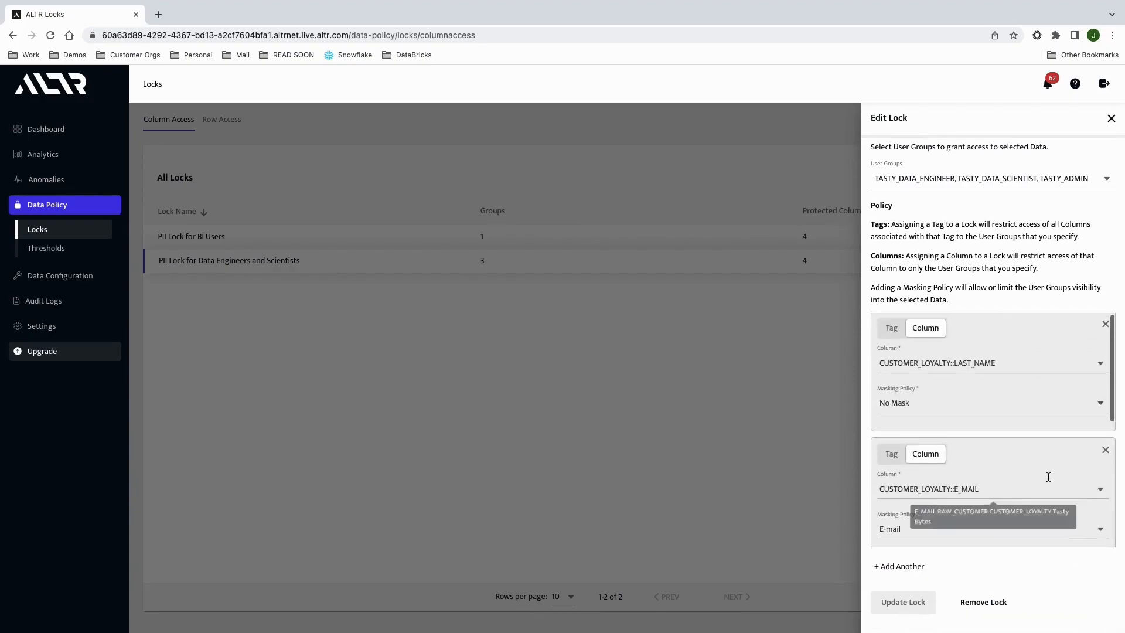
scroll(1048, 475, up, 1)
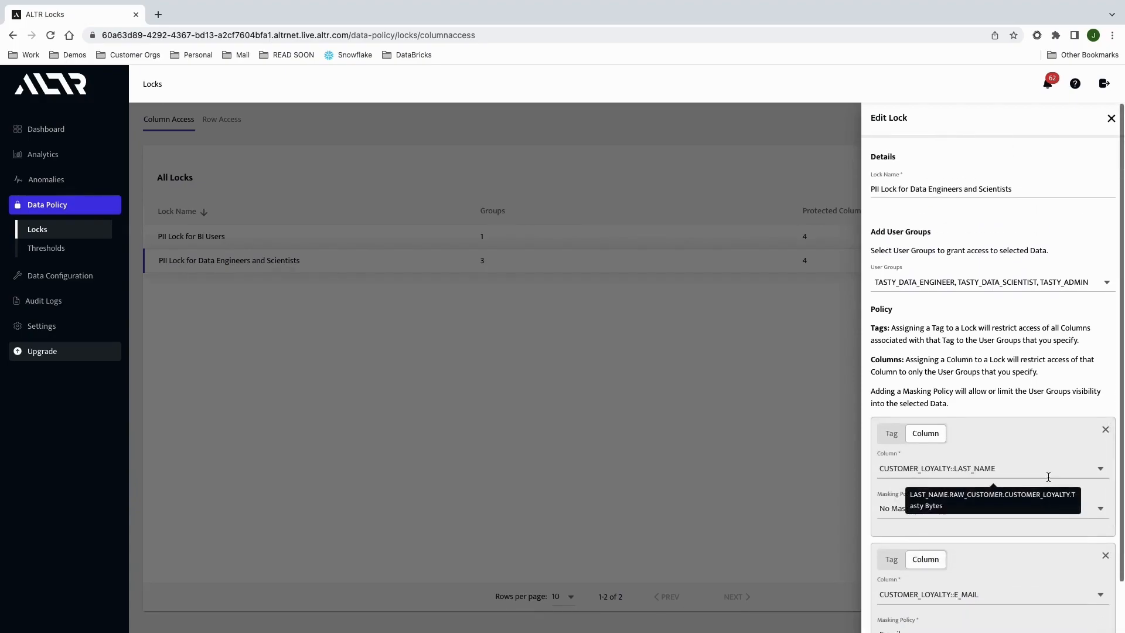
click(1094, 283)
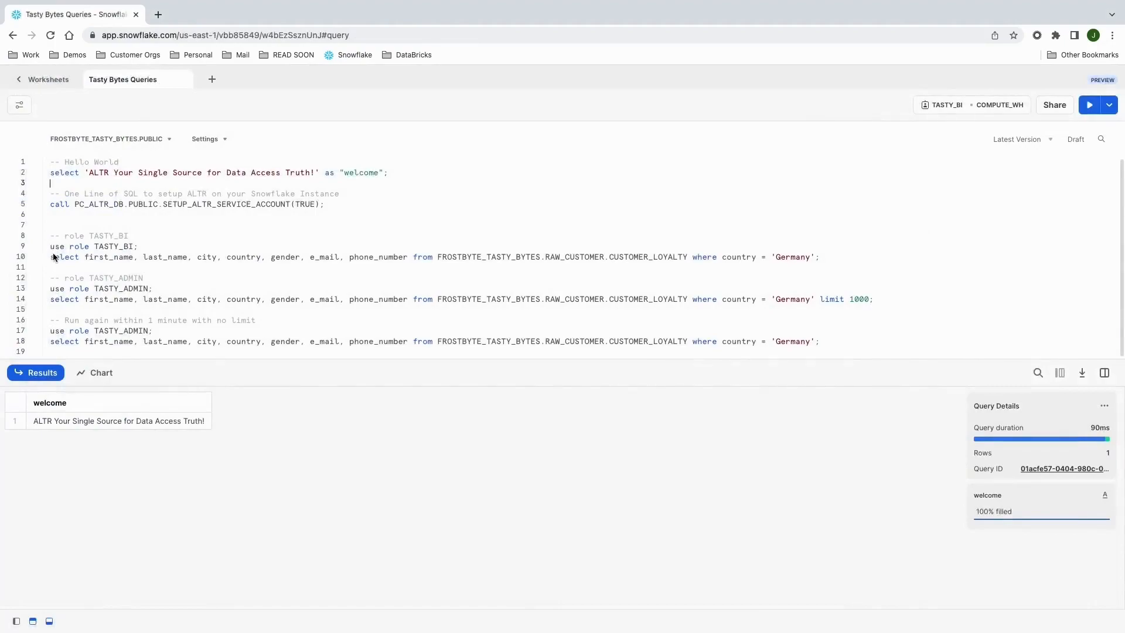
Step: In the Snowflake worksheet Tasty Bytes Queries, run the TASTY_BI role query on CUSTOMER_LOYALTY for Germany
click(50, 237)
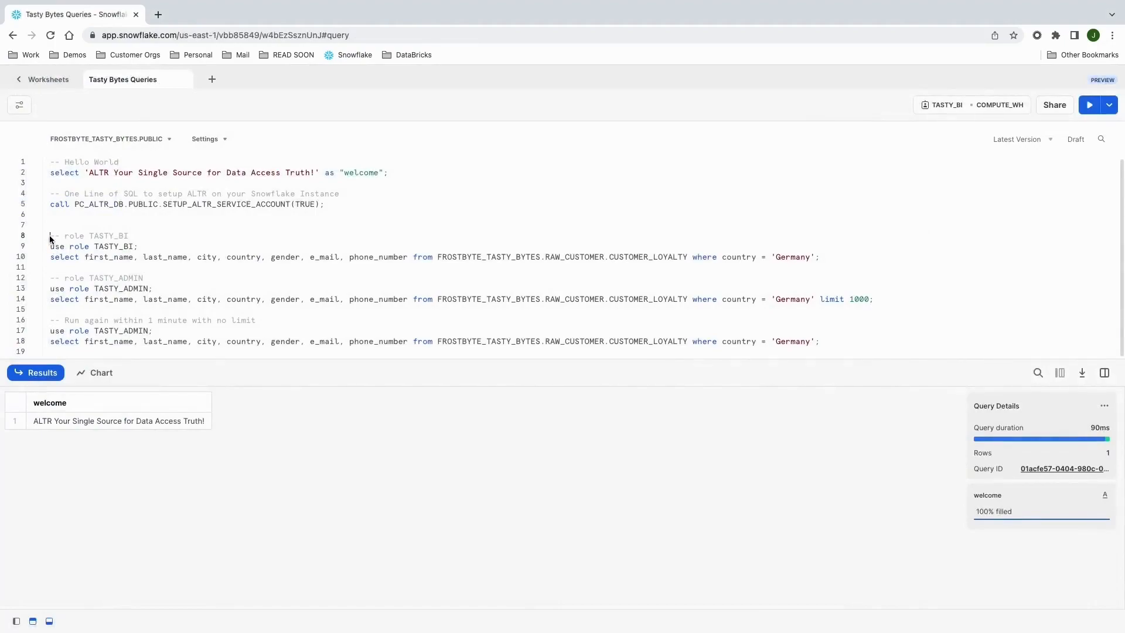
shift+click(825, 261)
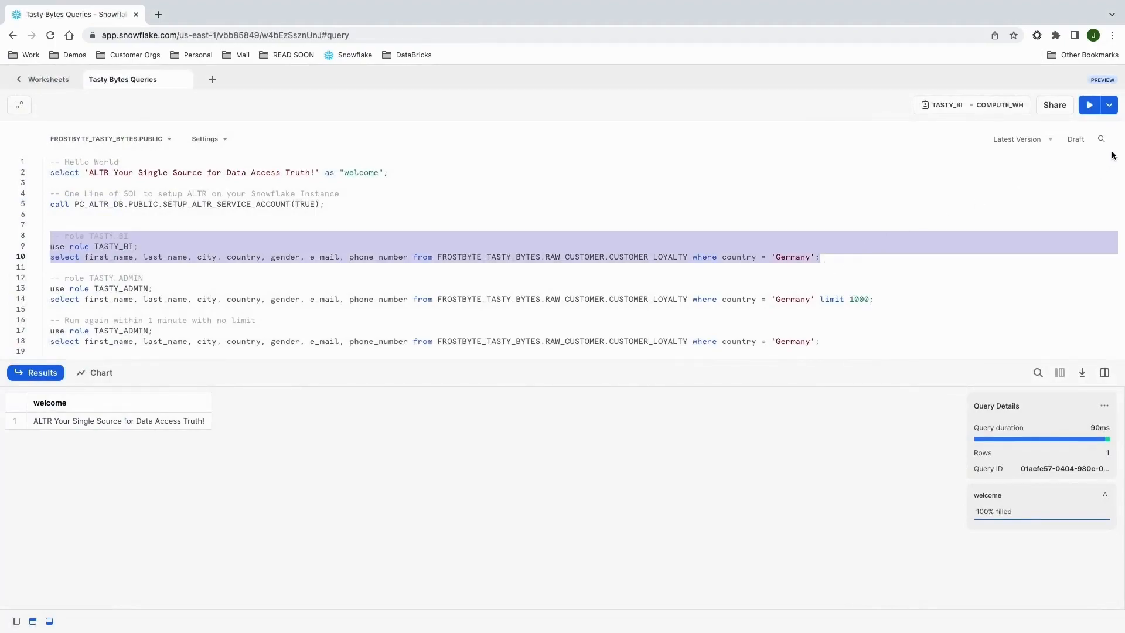
click(1090, 106)
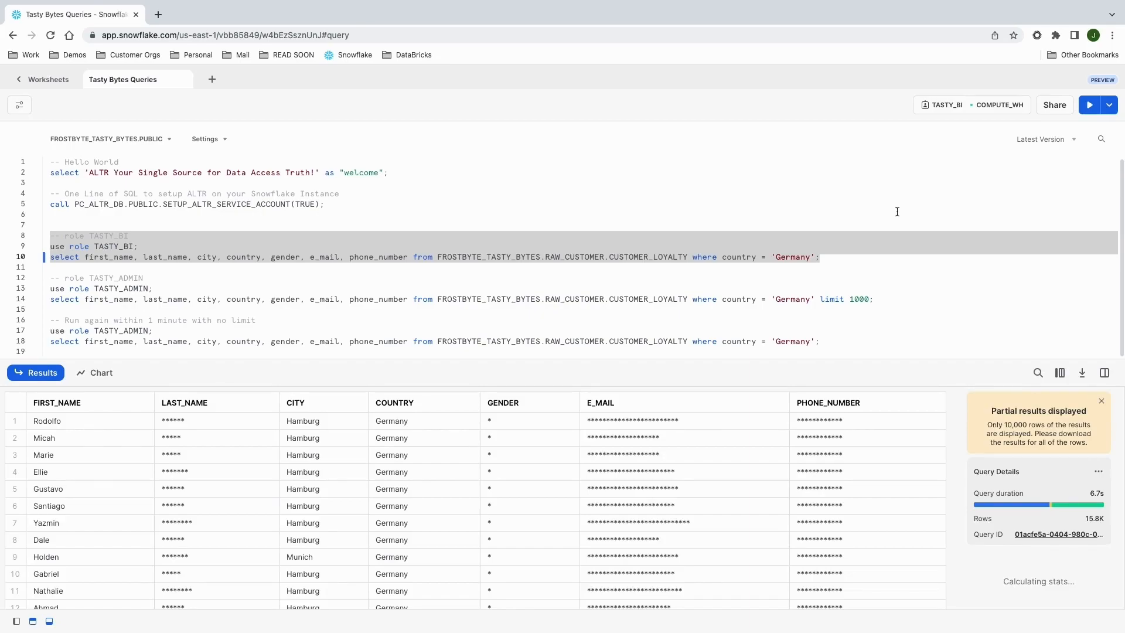
Step: Examine the masking of the LAST_NAME, GENDER and E_MAIL columns in the TASTY_BI query results
click(223, 403)
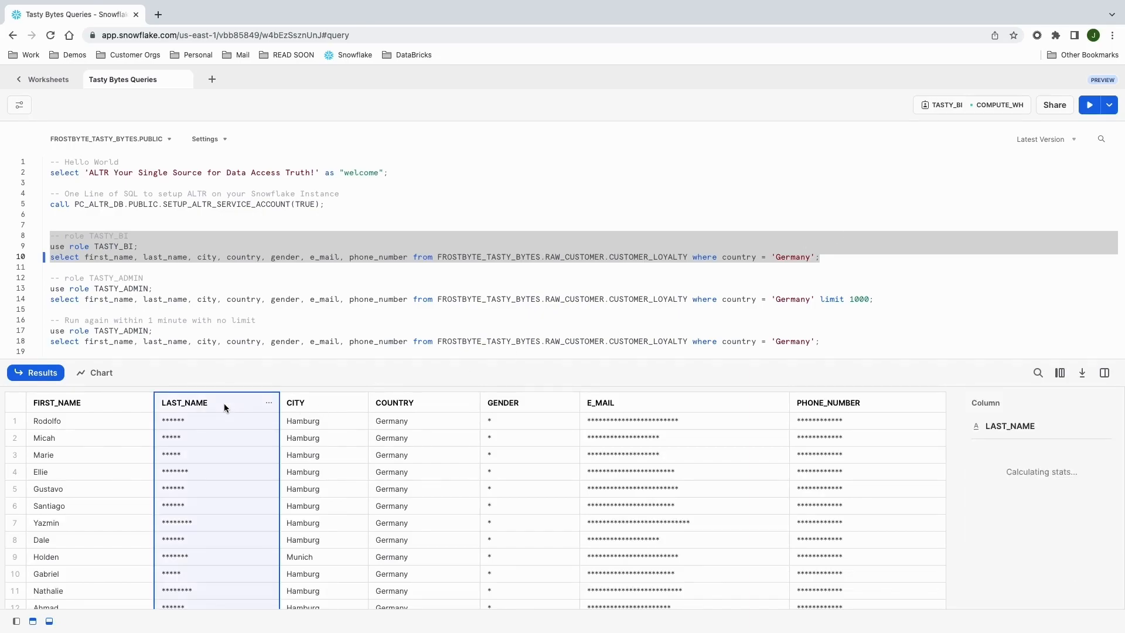
click(542, 404)
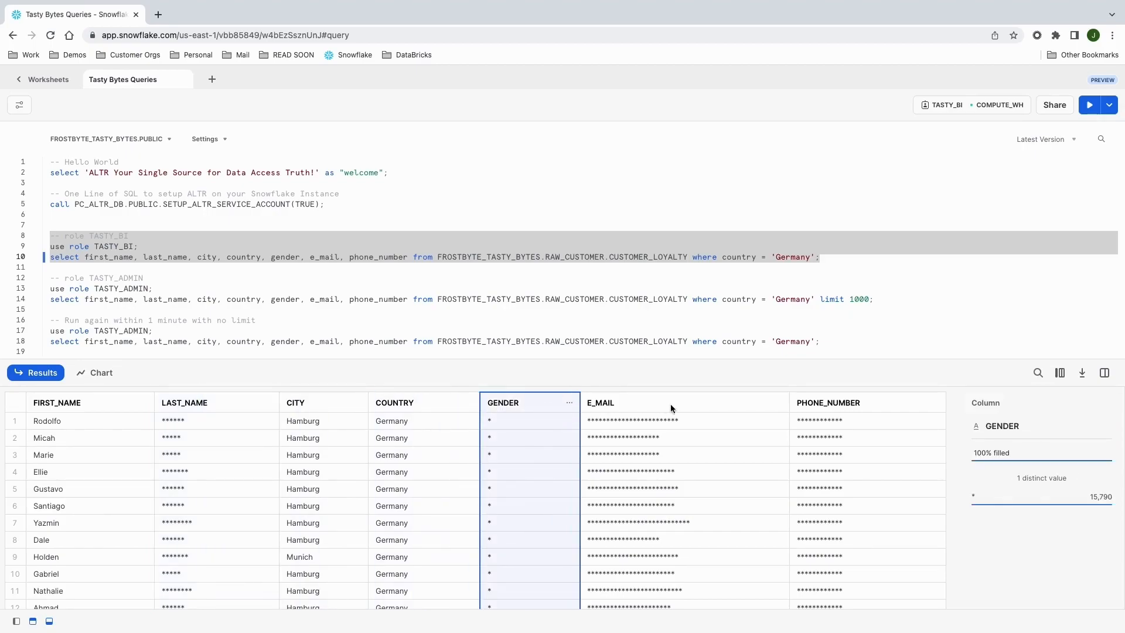
click(687, 406)
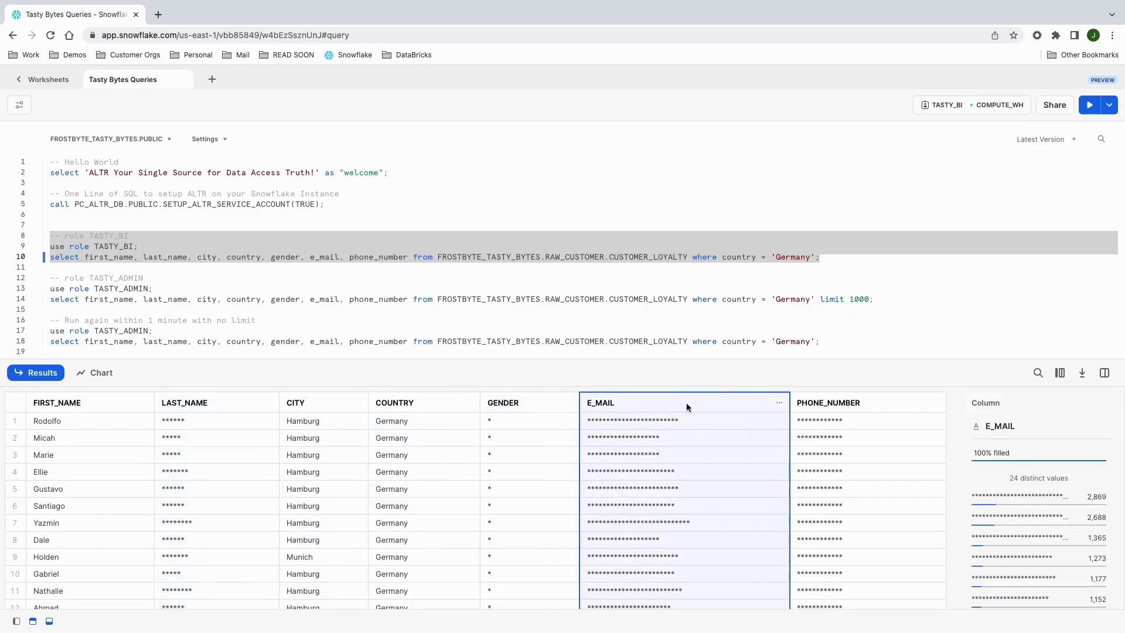
Step: Run the TASTY_ADMIN role query on CUSTOMER_LOYALTY for Germany with the 1000-row limit
click(51, 279)
drag(51, 280, 873, 301)
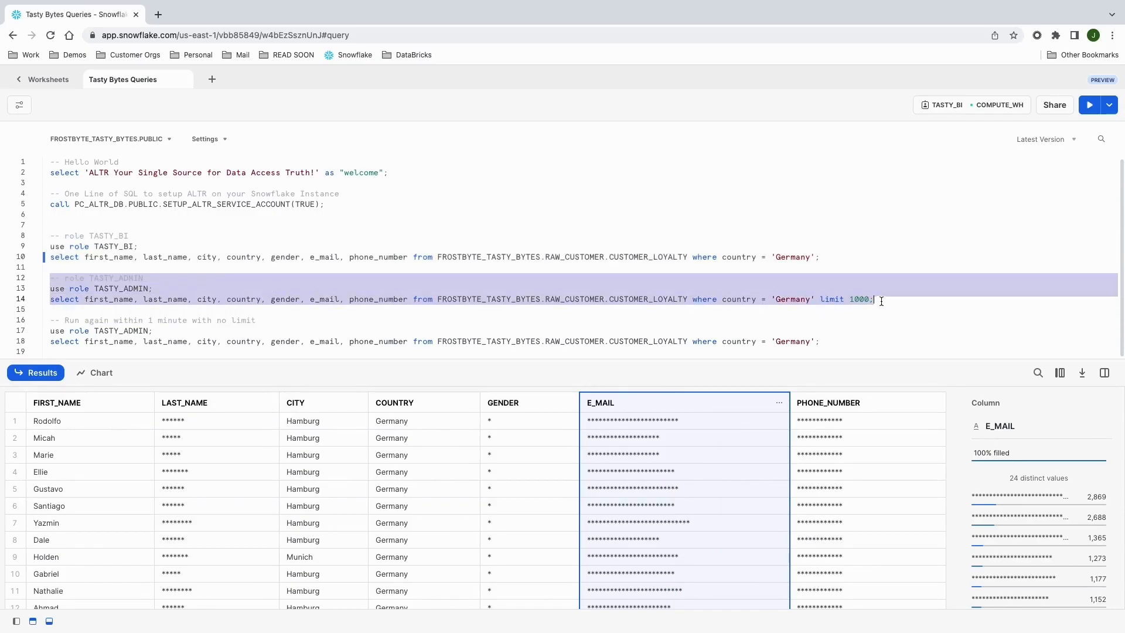
click(1090, 105)
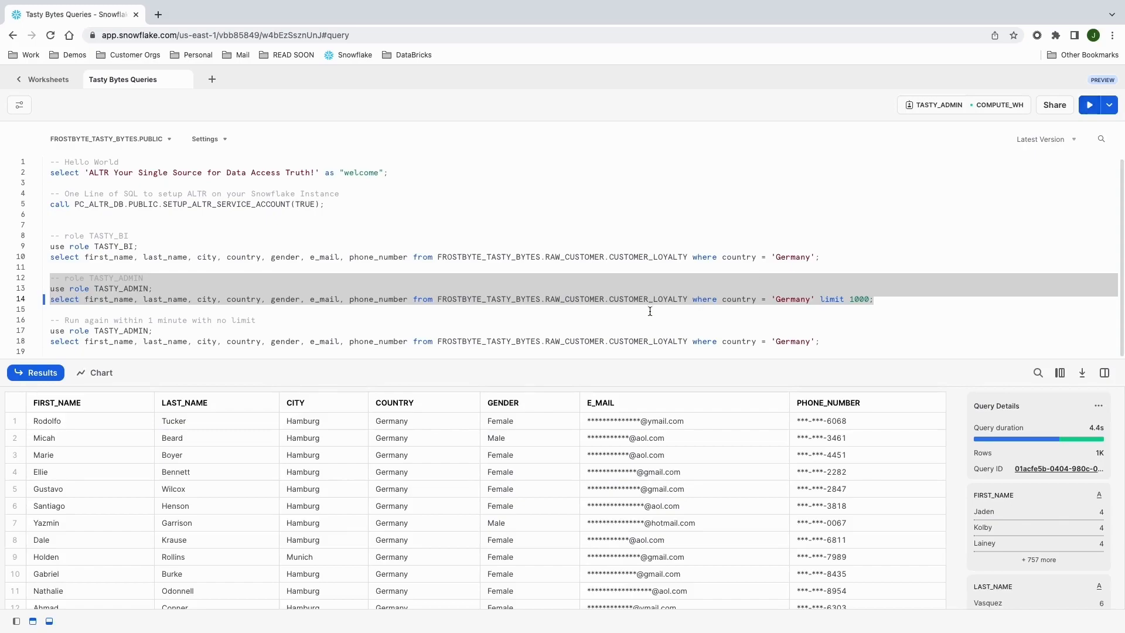
Step: Examine the GENDER, E_MAIL and PHONE_NUMBER columns in the TASTY_ADMIN query results
click(531, 403)
click(648, 402)
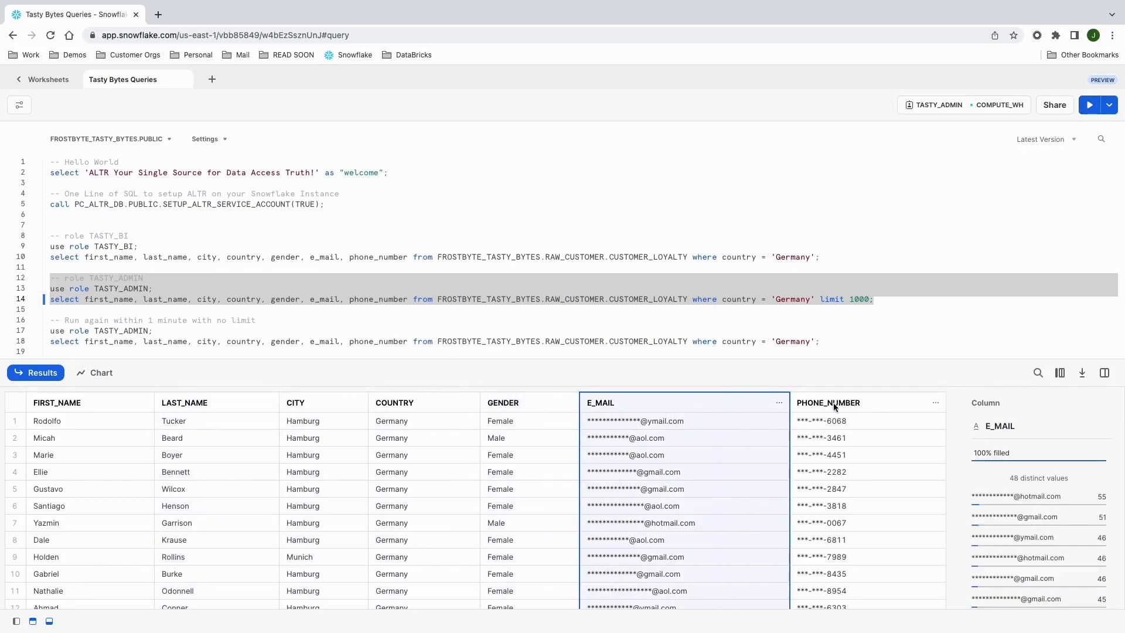
click(850, 403)
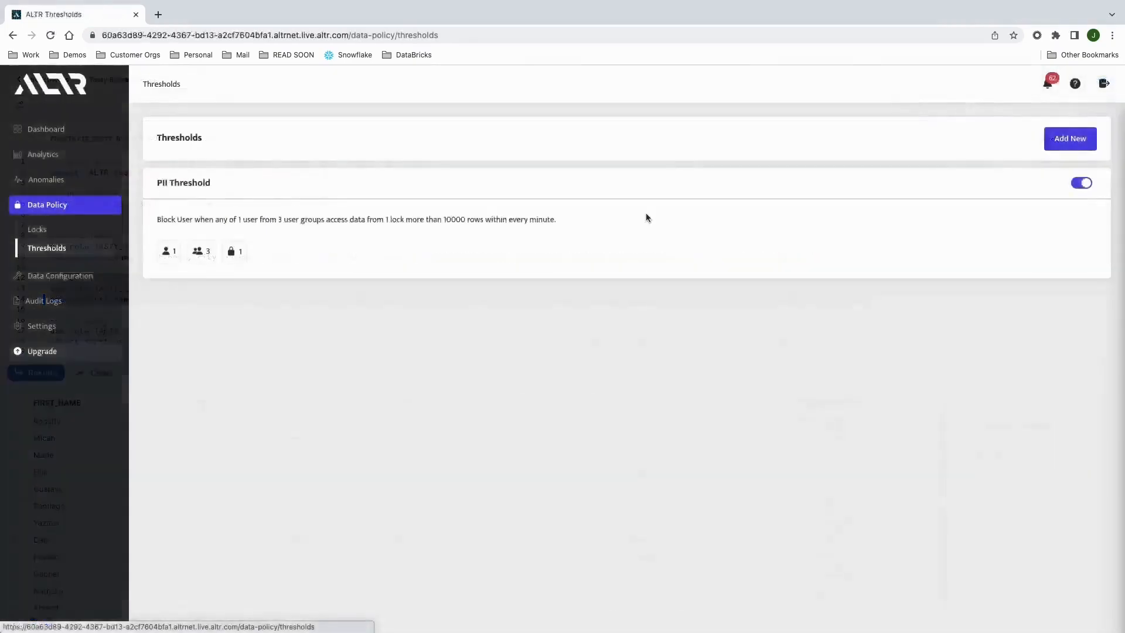
Step: Back in ALTR, review the PII Threshold's action, access rate rule, affected locks and user groups
click(647, 218)
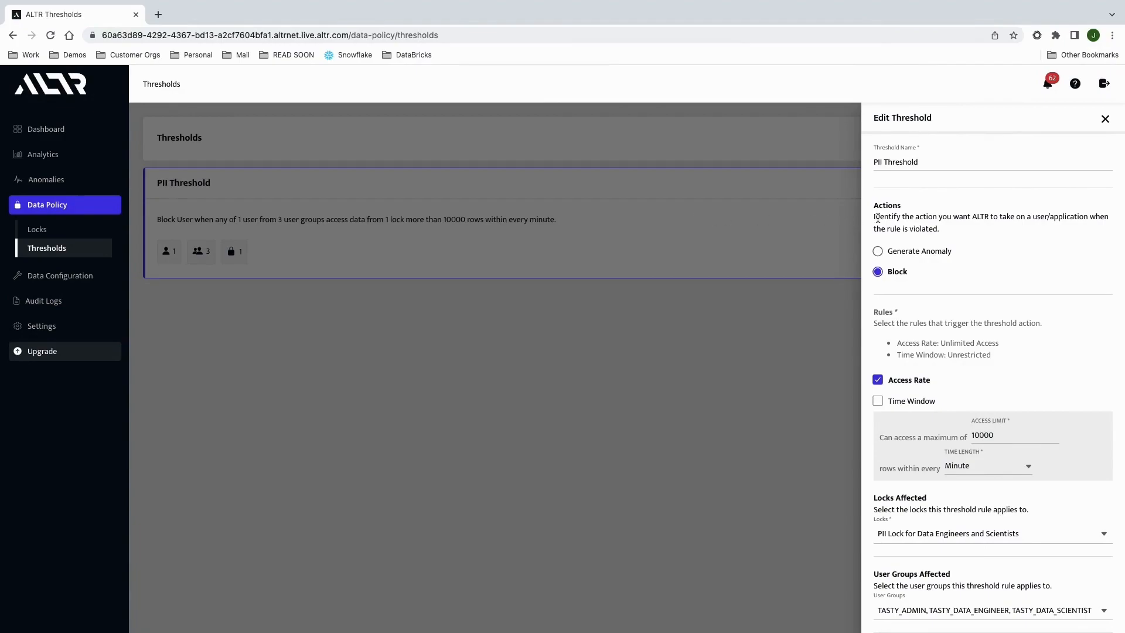
scroll(1019, 274, down, 3)
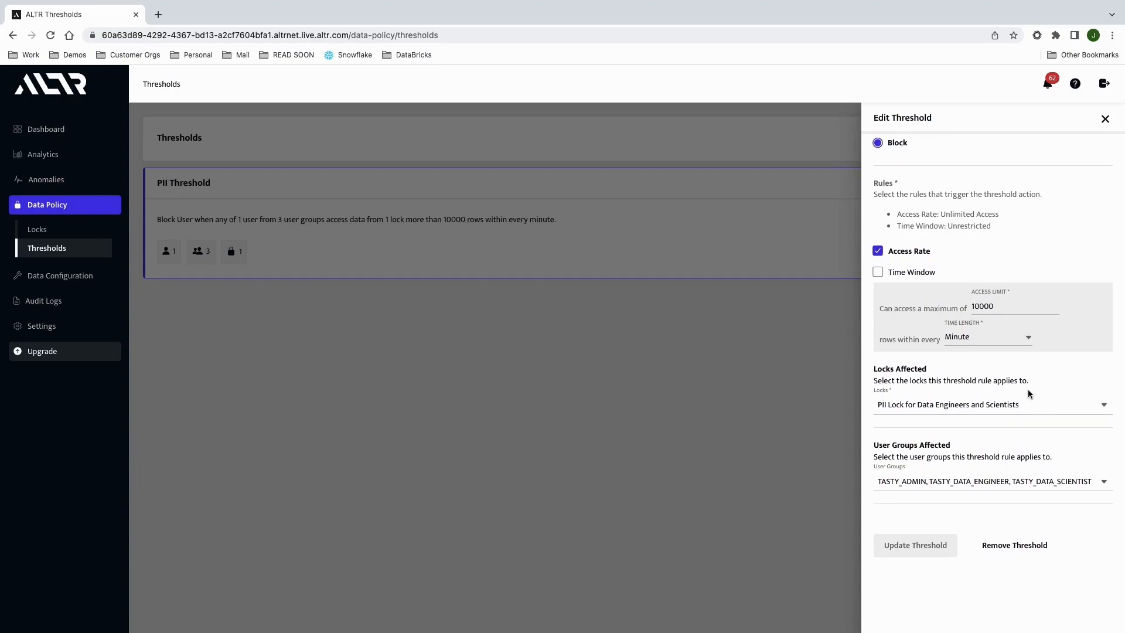
scroll(1029, 391, down, 1)
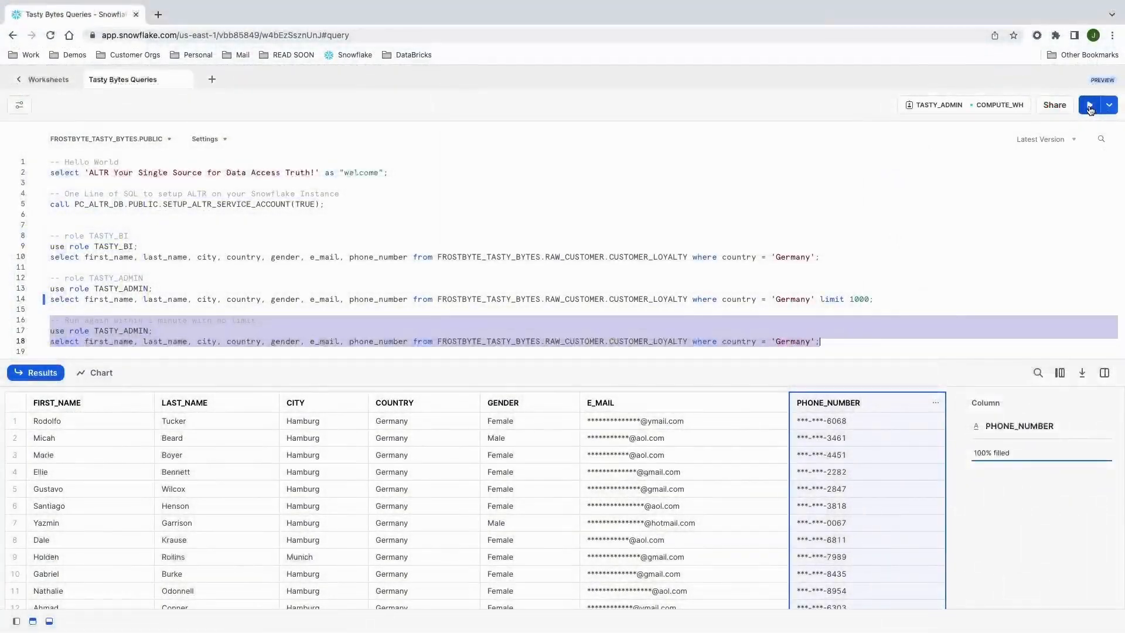
Step: In Snowflake, run the TASTY_ADMIN query for Germany without a row limit and check its LAST_NAME and GENDER columns
click(1090, 109)
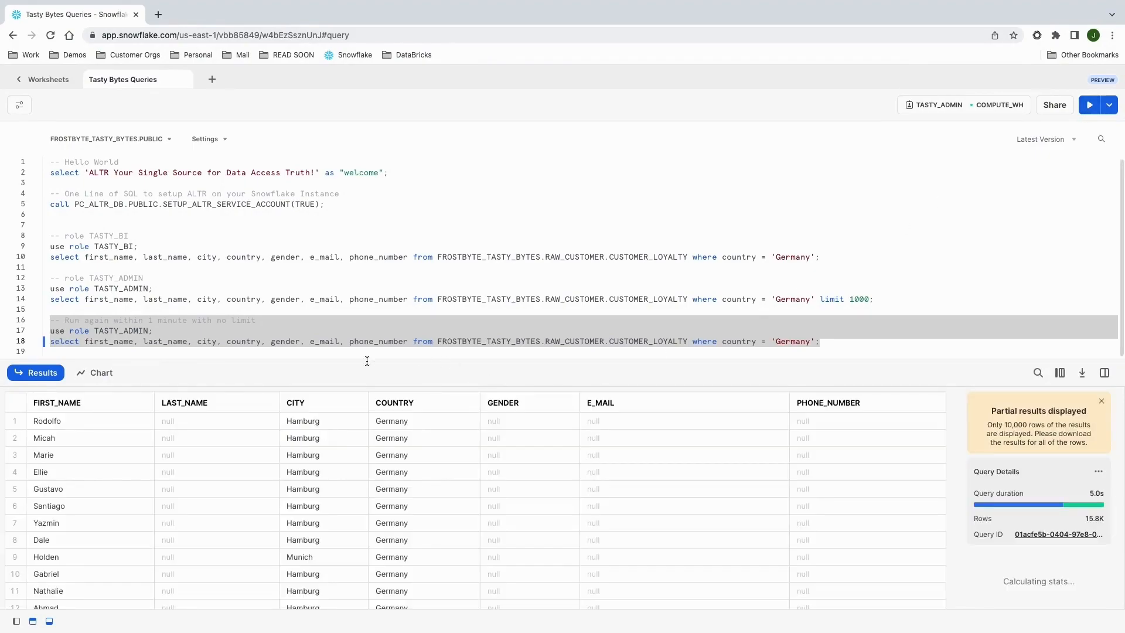
click(185, 405)
click(522, 406)
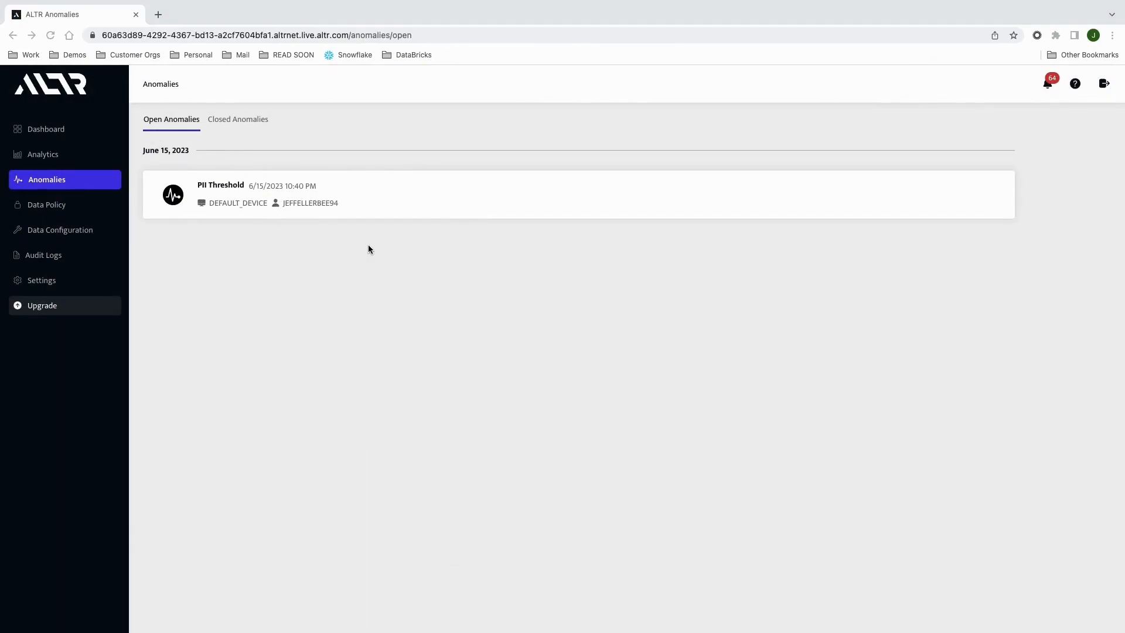
Step: In ALTR, open the PII Threshold anomaly and begin resolving it with the note "Resolved"
click(398, 212)
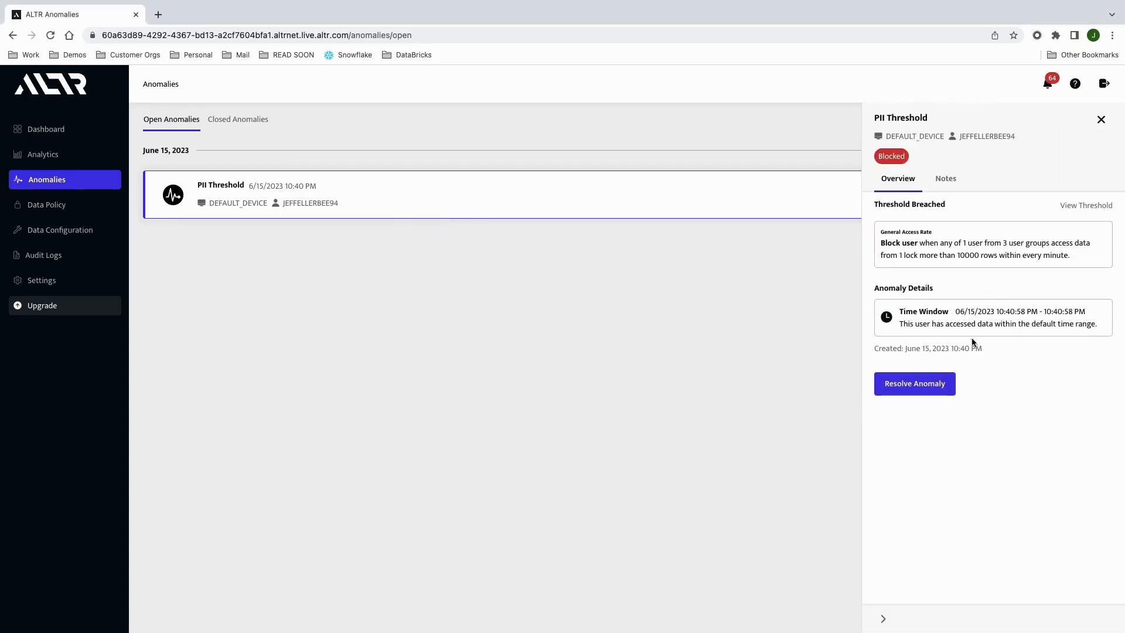
click(921, 392)
click(474, 341)
text(Resolved)
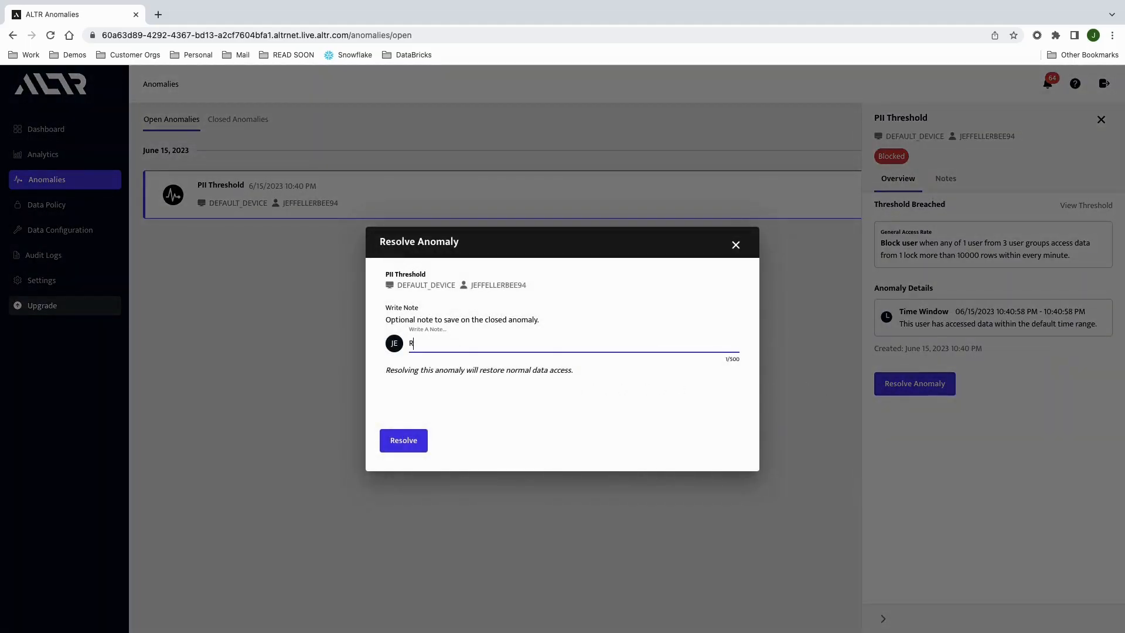